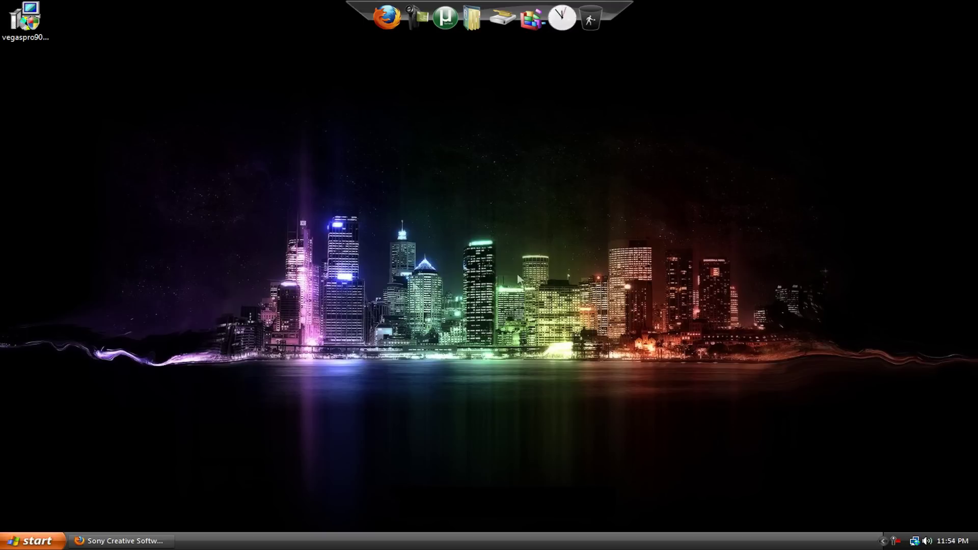
- Restore the Firefox window showing Sony Creative Software's Vegas Pro 9.0e download page
left_click(74, 540)
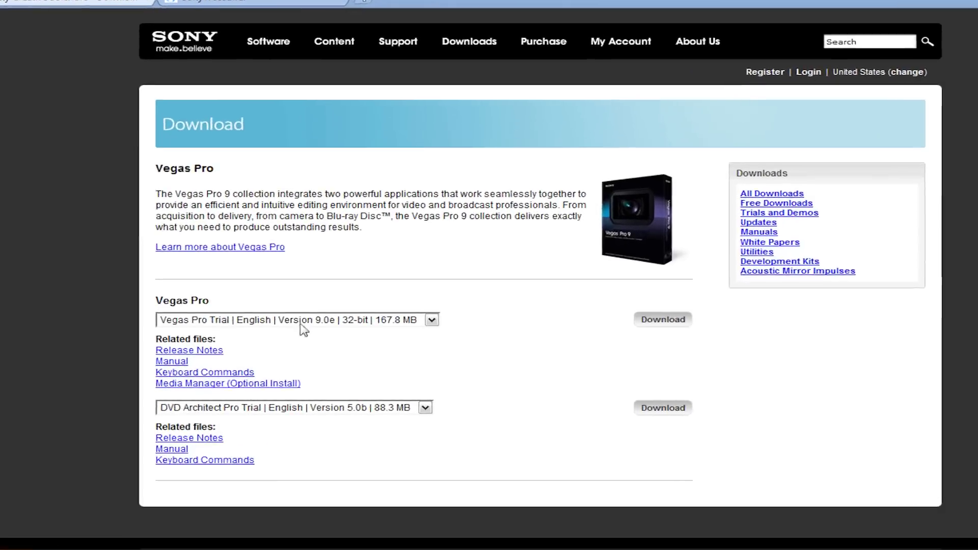
- Keep the English 32-bit Vegas Pro trial and move to the Sony478091.rar MediaFire tab
left_click(283, 342)
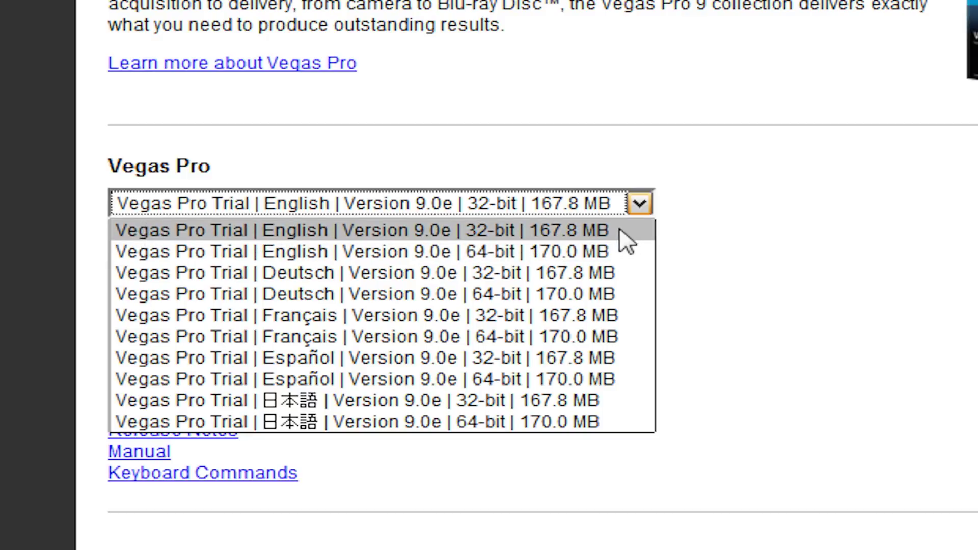
left_click(793, 245)
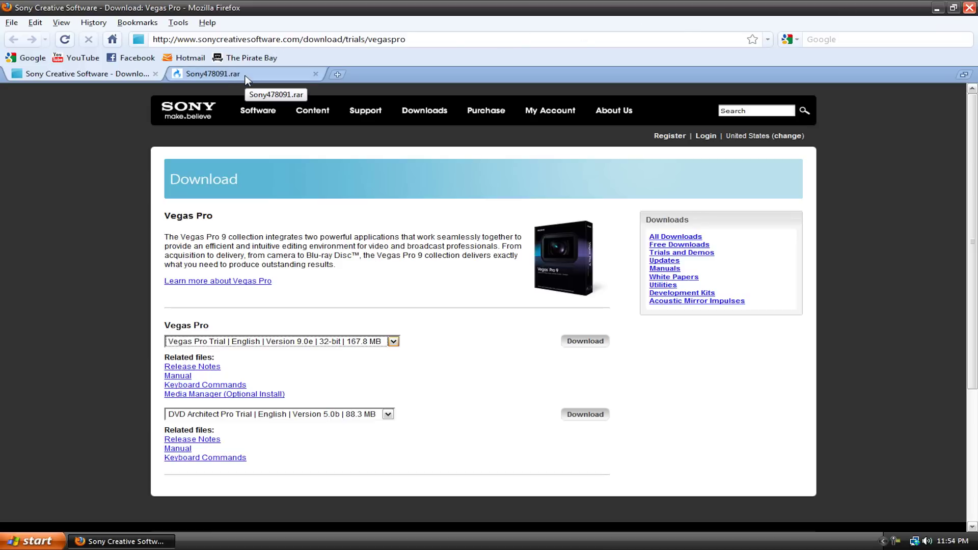
left_click(224, 75)
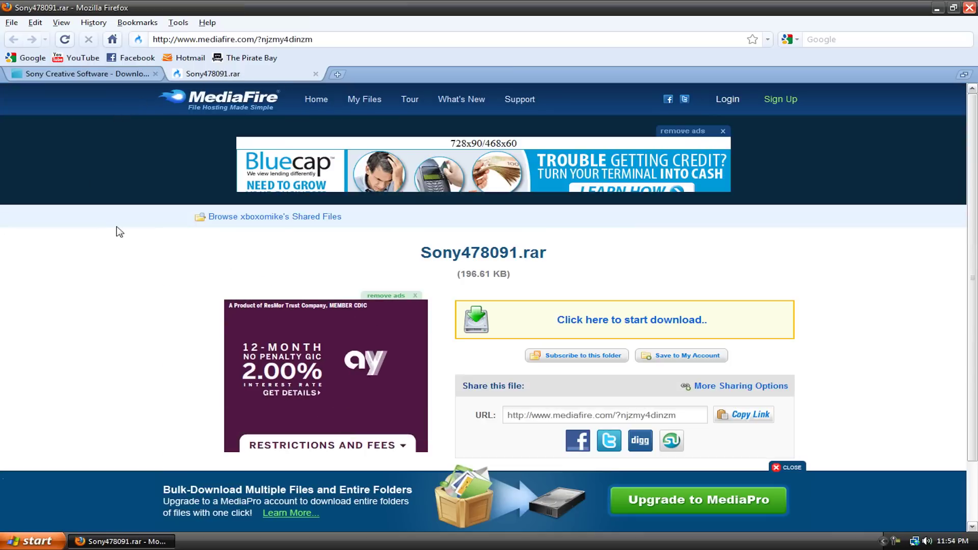
- Download Sony478091.rar from MediaFire and open it with WinRAR
left_click(591, 319)
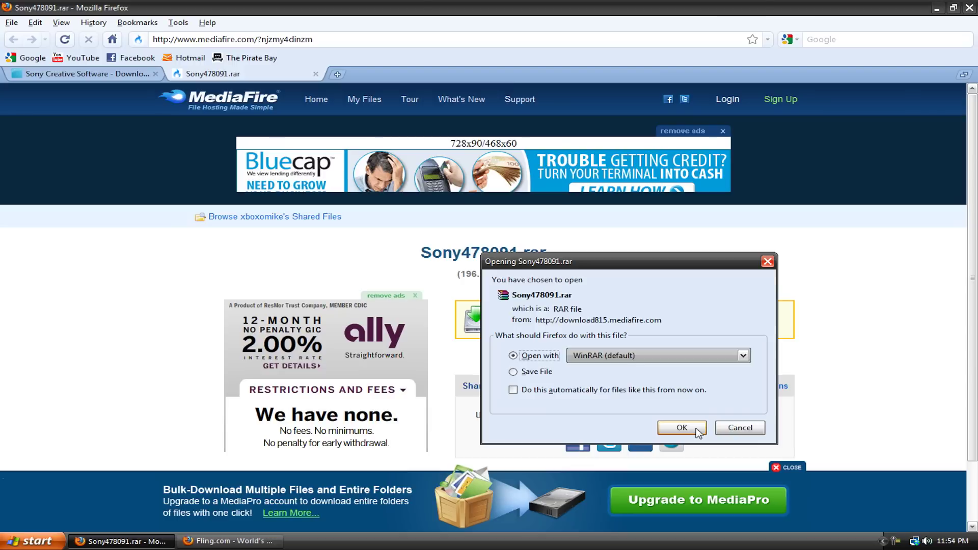
left_click(698, 430)
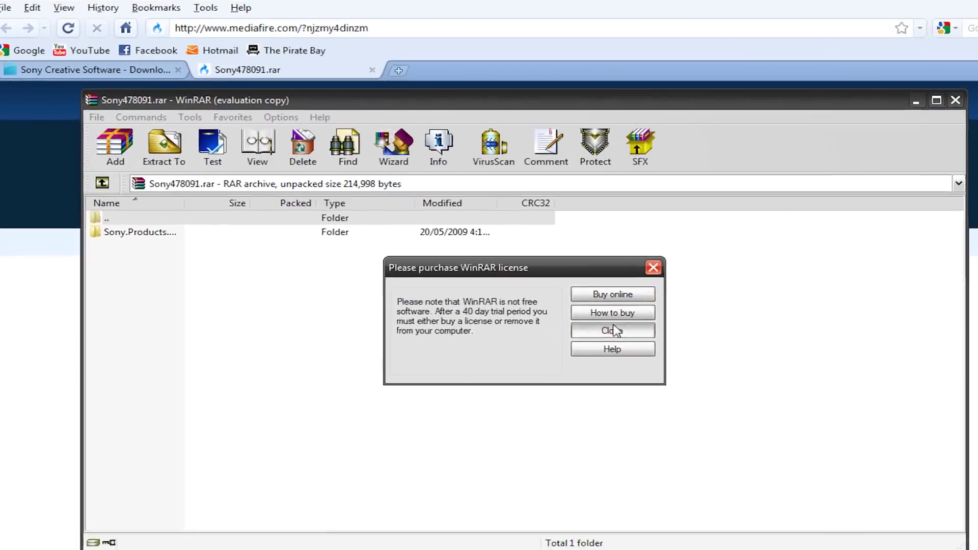
- Dismiss the WinRAR license reminder and extract the Sony.Products folder to the Desktop
left_click(509, 289)
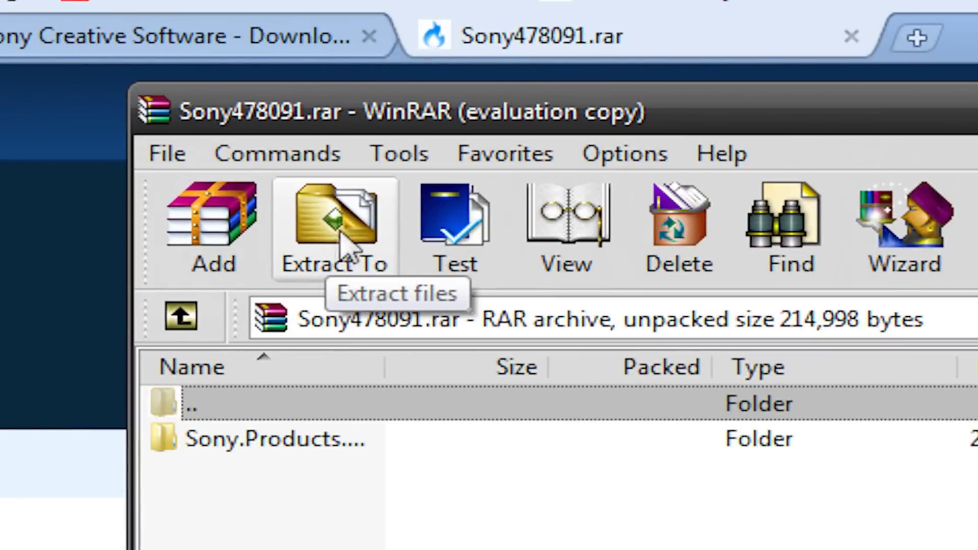
left_click(318, 247)
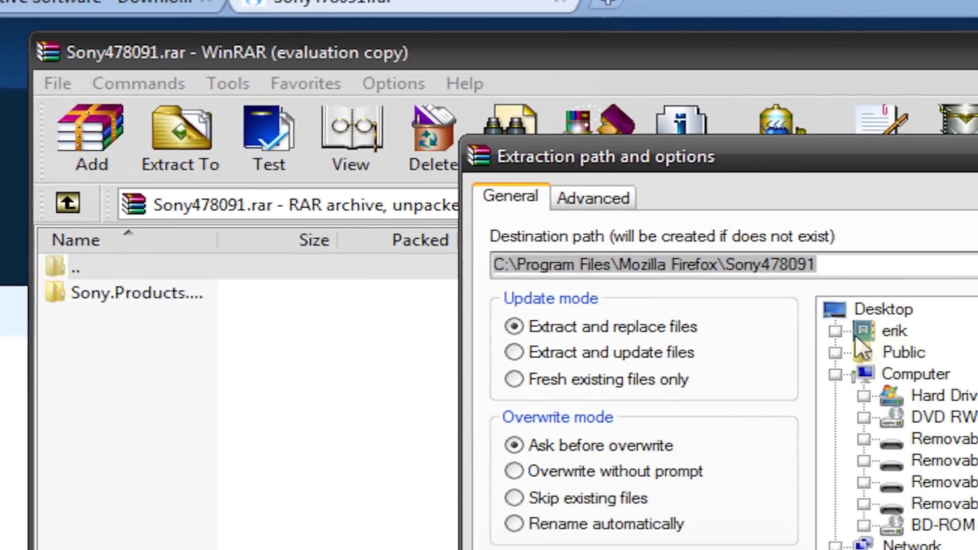
left_click(873, 308)
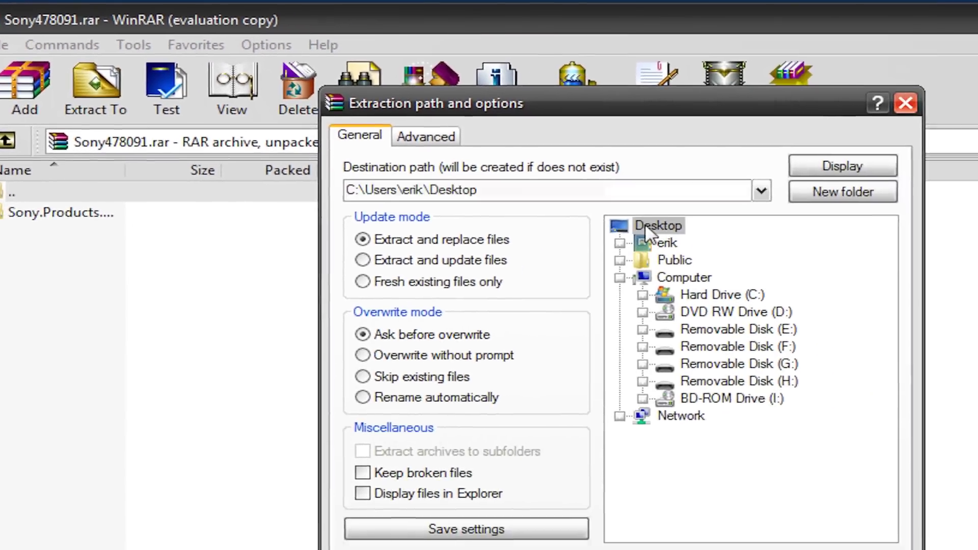
left_click(559, 488)
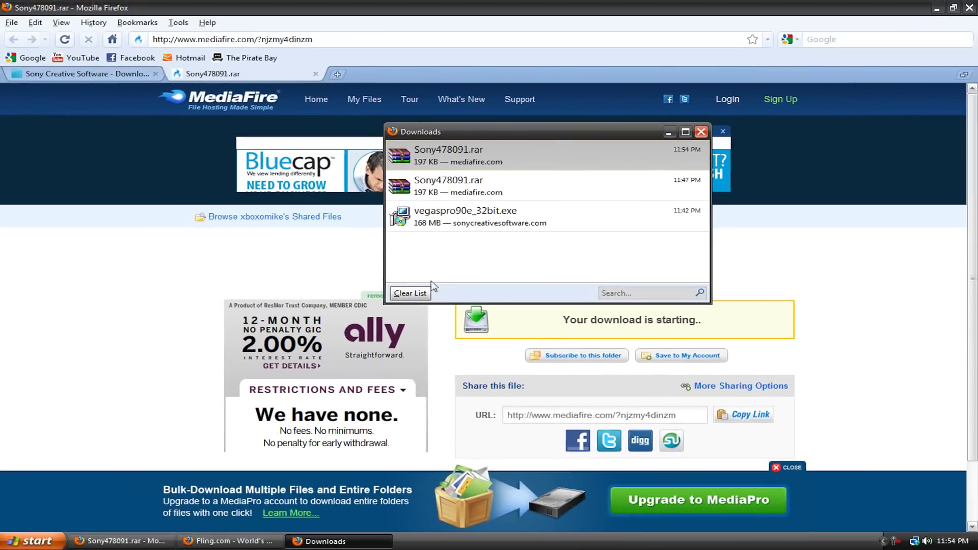
- Clear the Downloads list, quit Firefox, and close the Fling.com popup
left_click(412, 293)
left_click(701, 131)
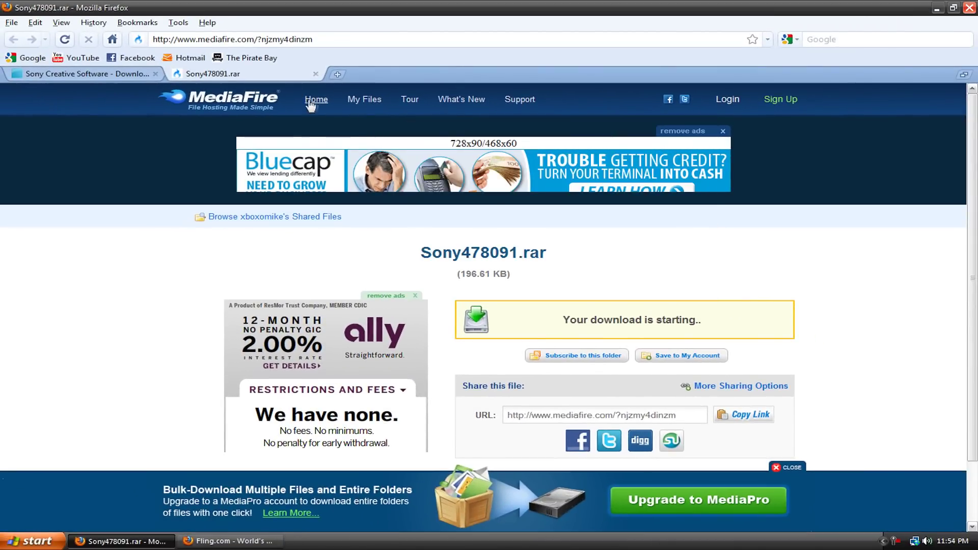
left_click(969, 8)
left_click(498, 295)
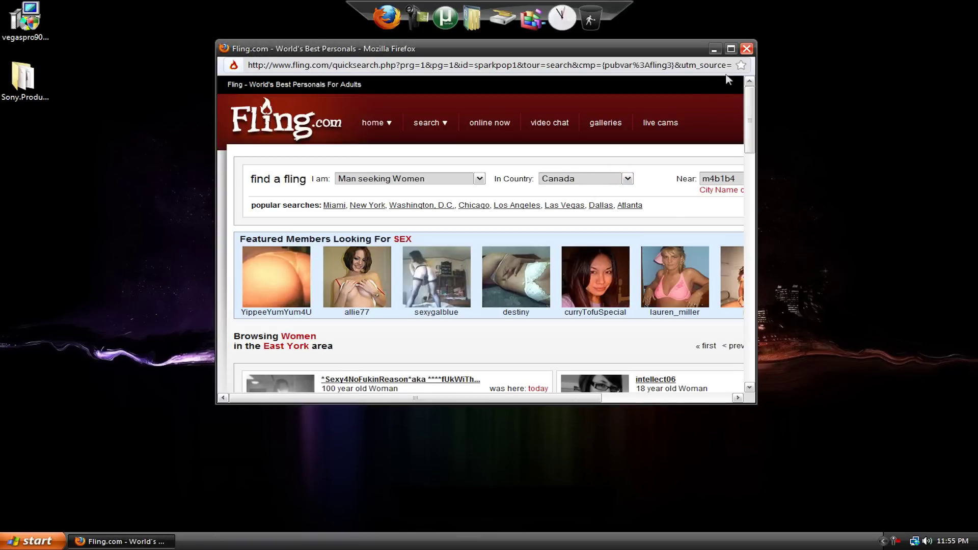
left_click(746, 49)
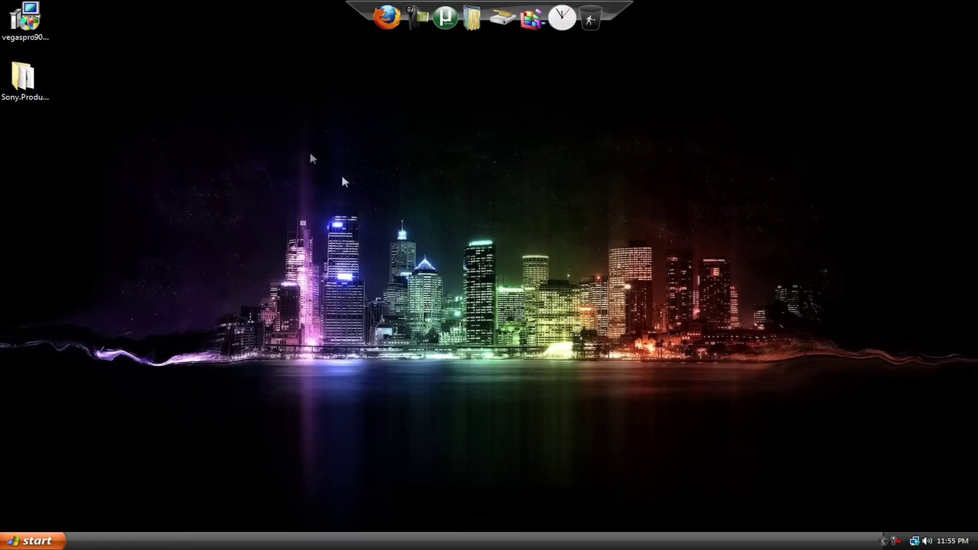
- Install Vegas Pro 9.0e in English, accepting the EULA, default paths and a desktop shortcut
double_click(37, 25)
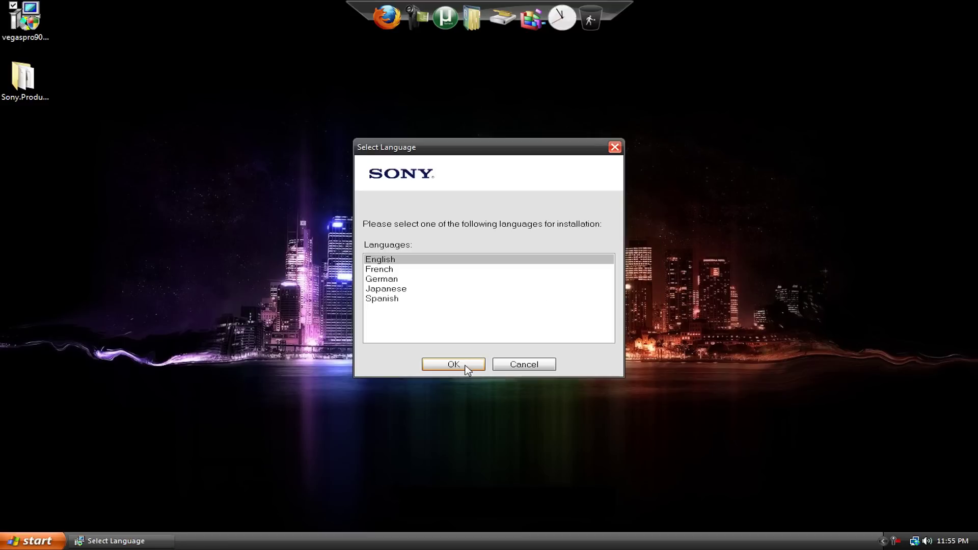
left_click(465, 365)
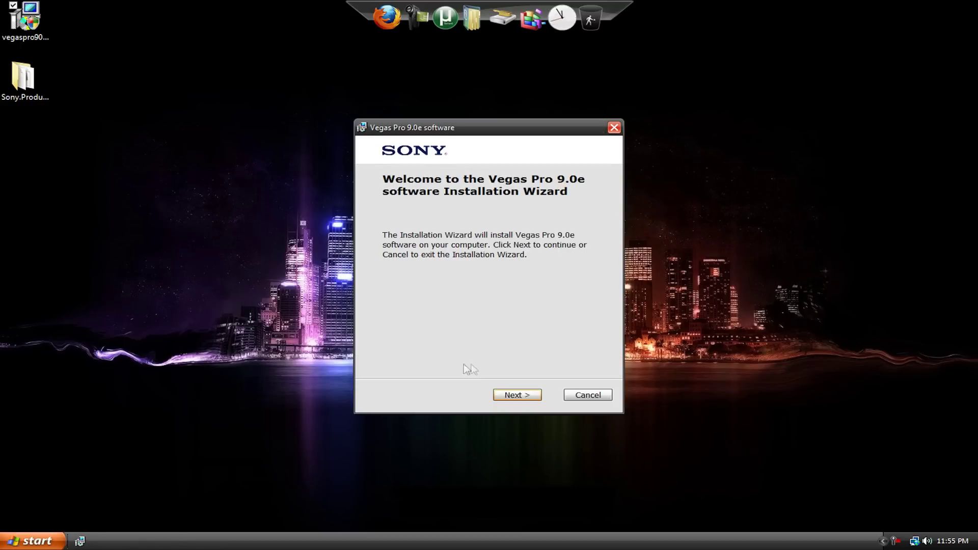
left_click(511, 395)
left_click(360, 351)
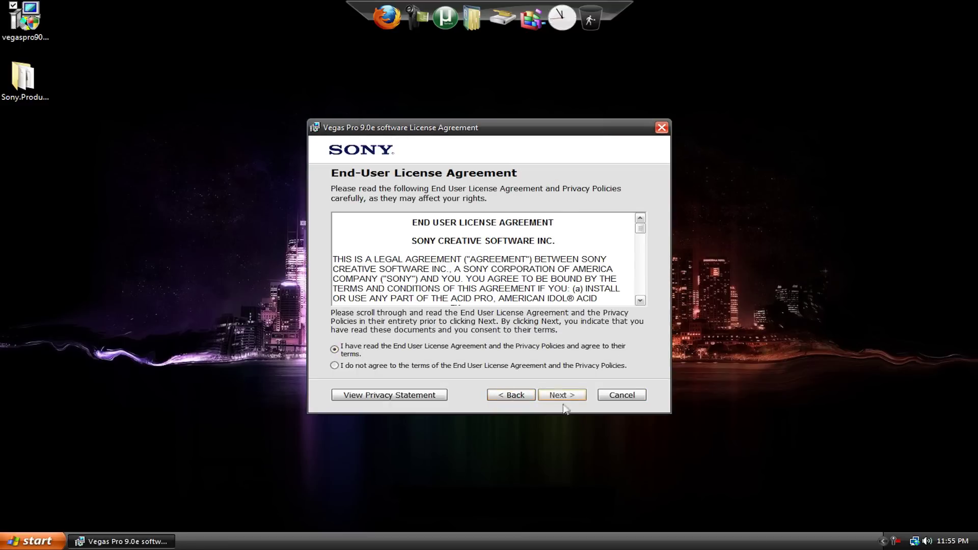
left_click(562, 395)
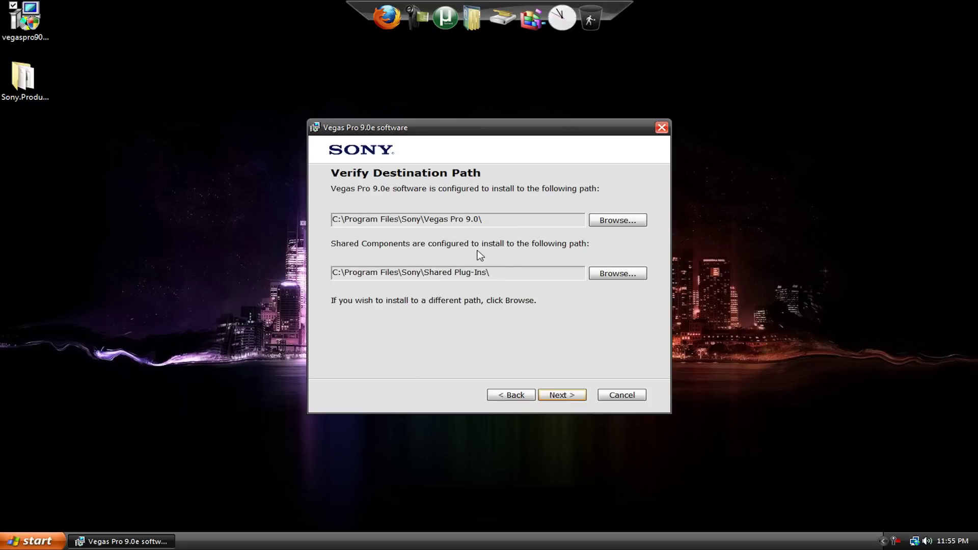
left_click(562, 395)
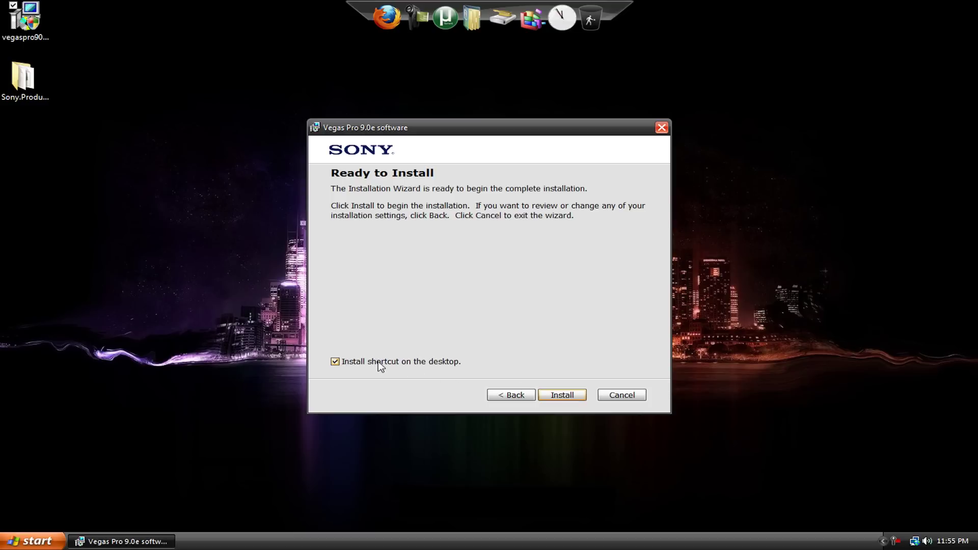
left_click(548, 398)
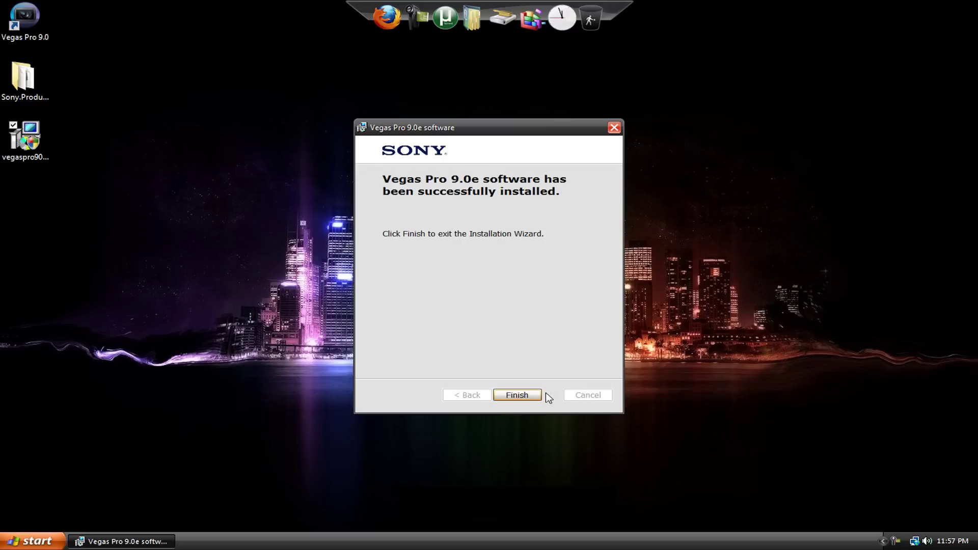
left_click(516, 395)
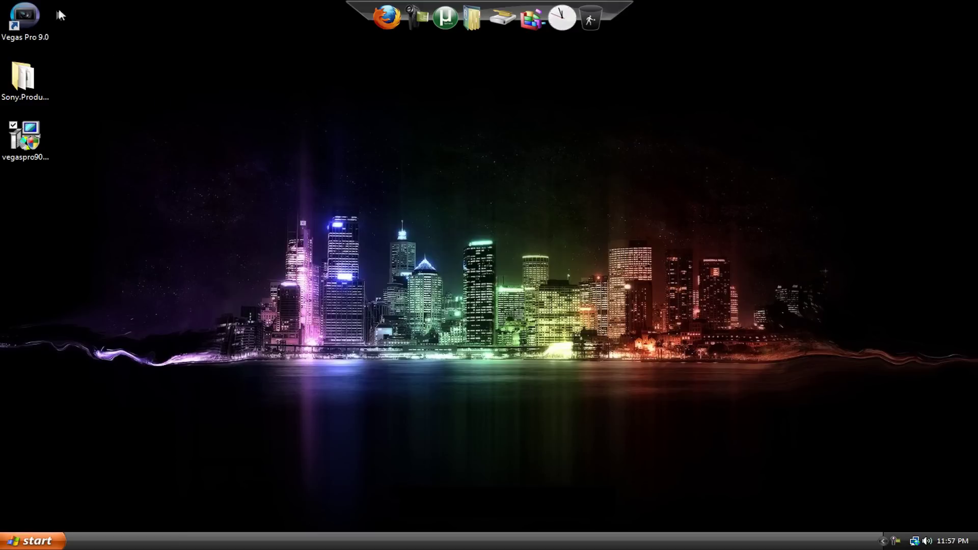
- Run Keygen from the extracted Sony.Products folder as administrator
left_click(30, 97)
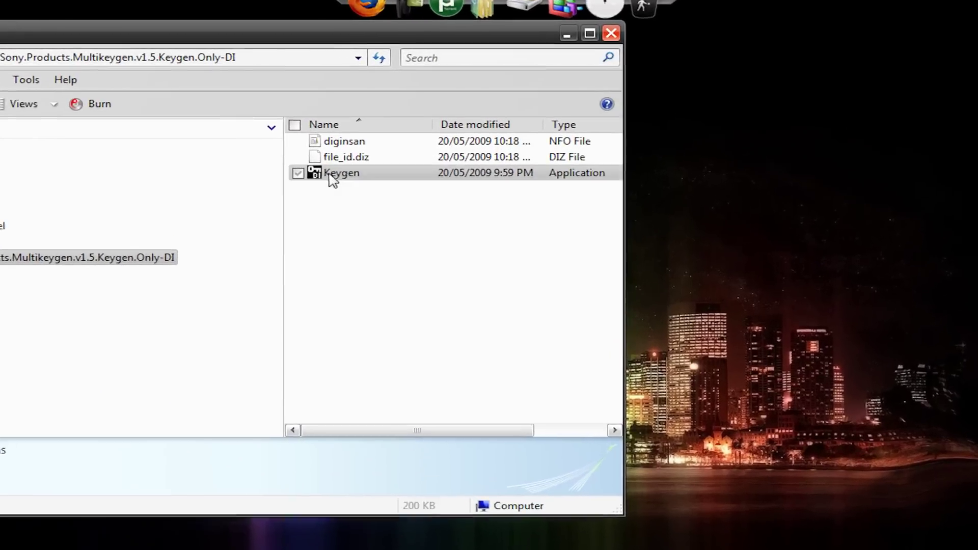
left_click(360, 146)
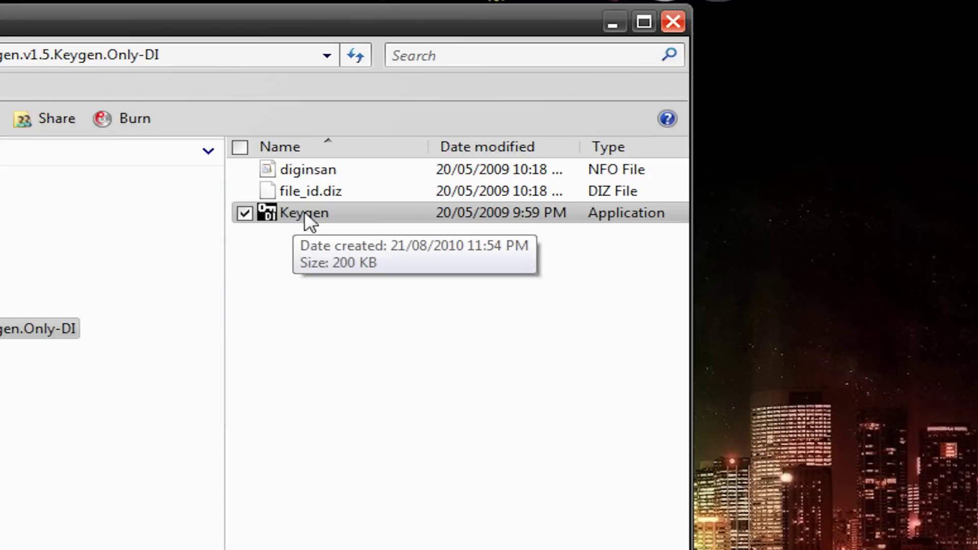
right_click(304, 211)
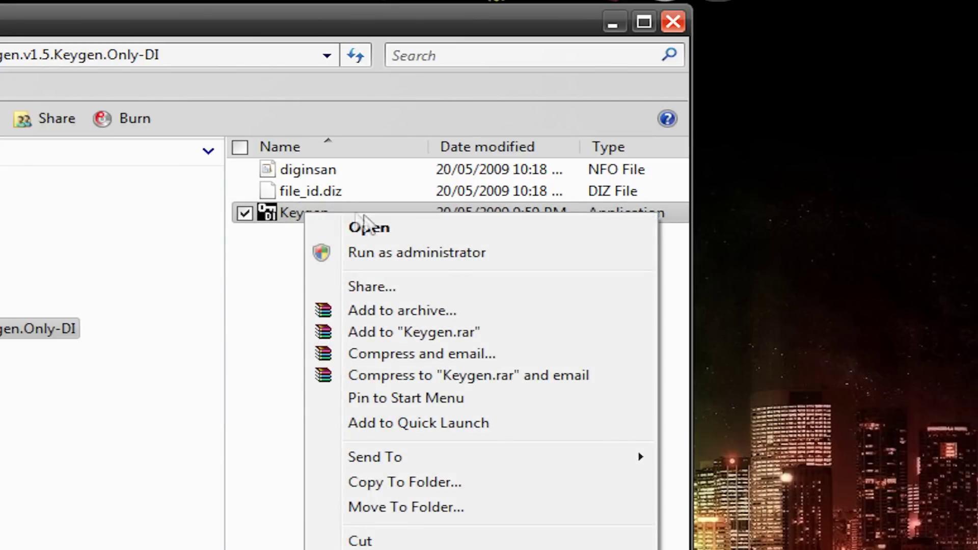
left_click(400, 252)
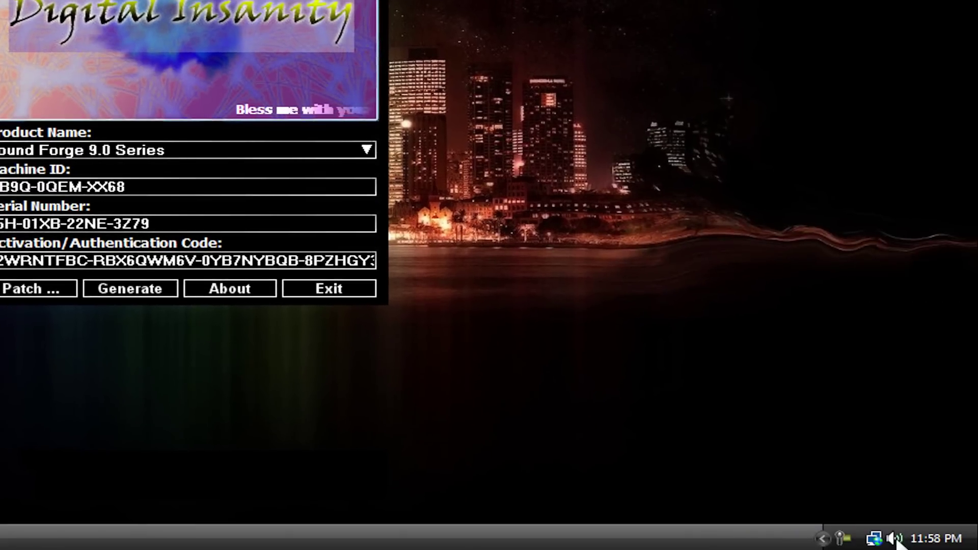
- Turn the keygen's volume down to 38 in the Windows volume mixer
left_click(893, 538)
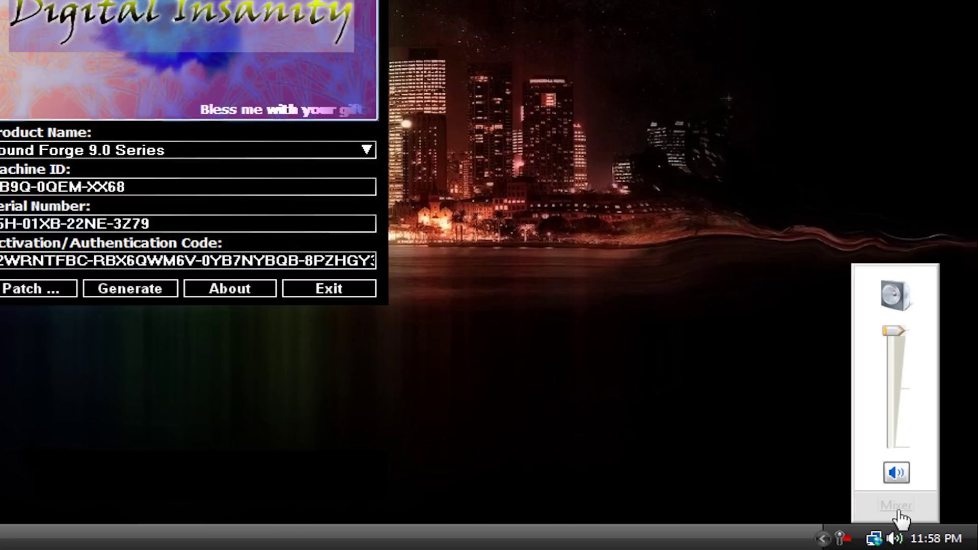
left_click(897, 514)
left_click_drag(775, 438, 786, 467)
left_click(959, 177)
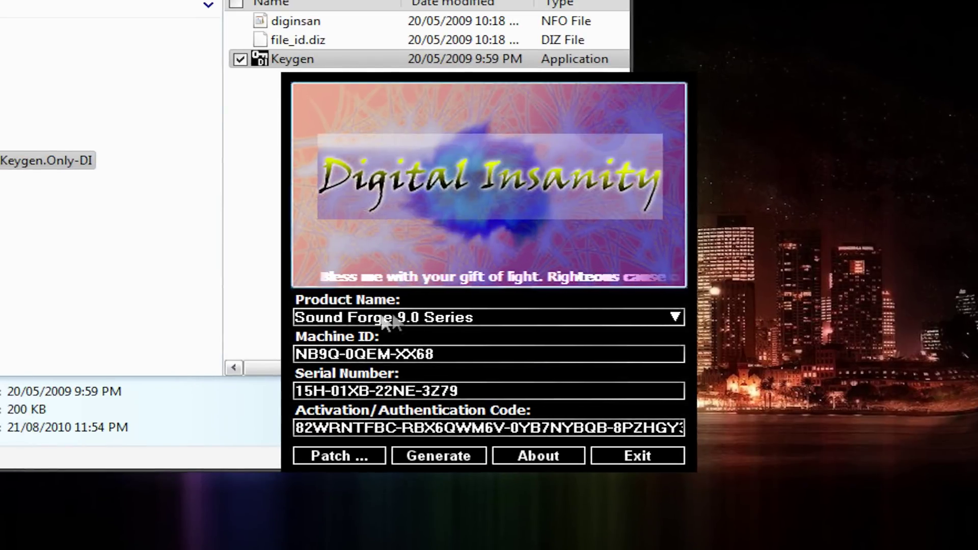
- Choose Vegas Pro 9.0 (32 and 64 bit) Series and generate a fresh serial and activation code
left_click(665, 317)
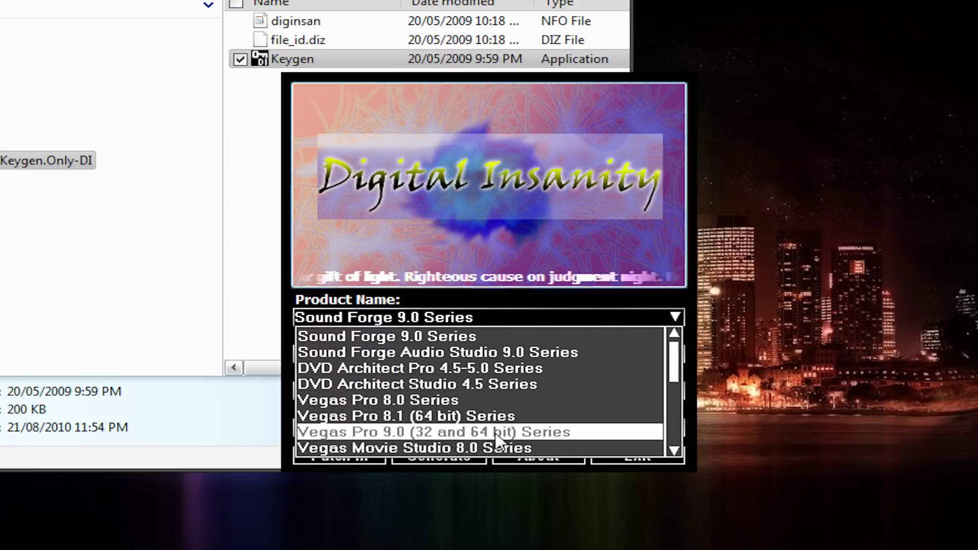
left_click(533, 433)
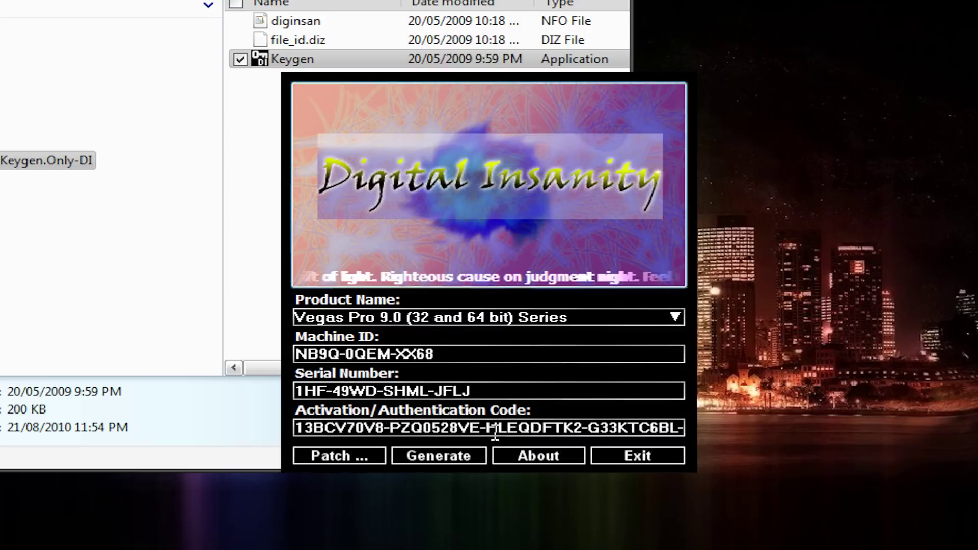
left_click(462, 459)
left_click(461, 460)
left_click(460, 461)
left_click(460, 461)
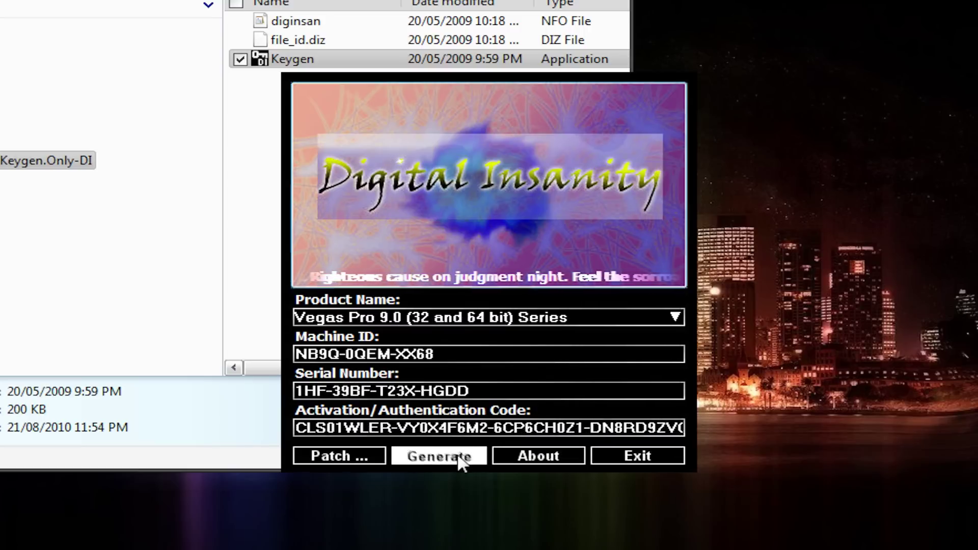
left_click(460, 461)
left_click(460, 461)
left_click(460, 461)
left_click(459, 461)
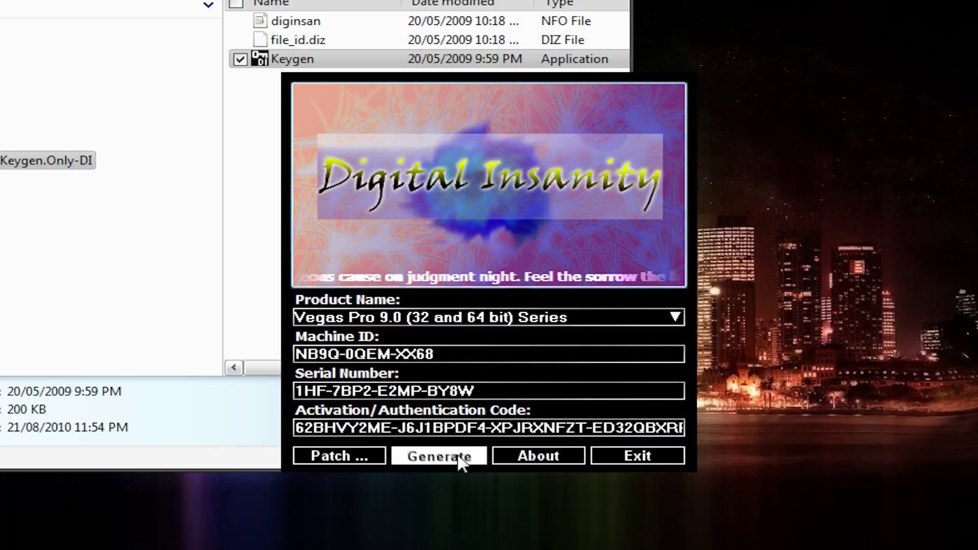
left_click(460, 460)
left_click(459, 461)
left_click(459, 461)
left_click(459, 460)
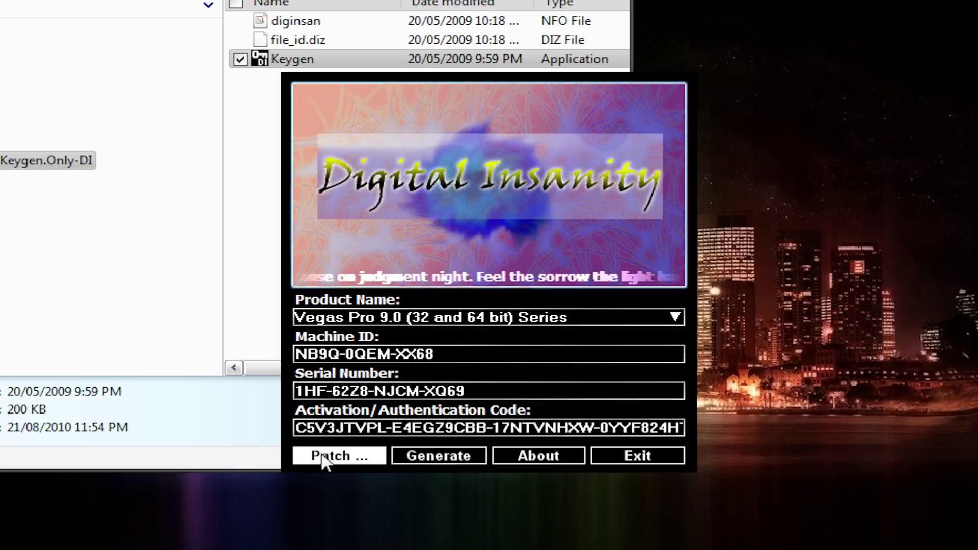
- Patch the Program Files\Sony\Vegas Pro 9.0 folder and dismiss the success message
left_click(321, 455)
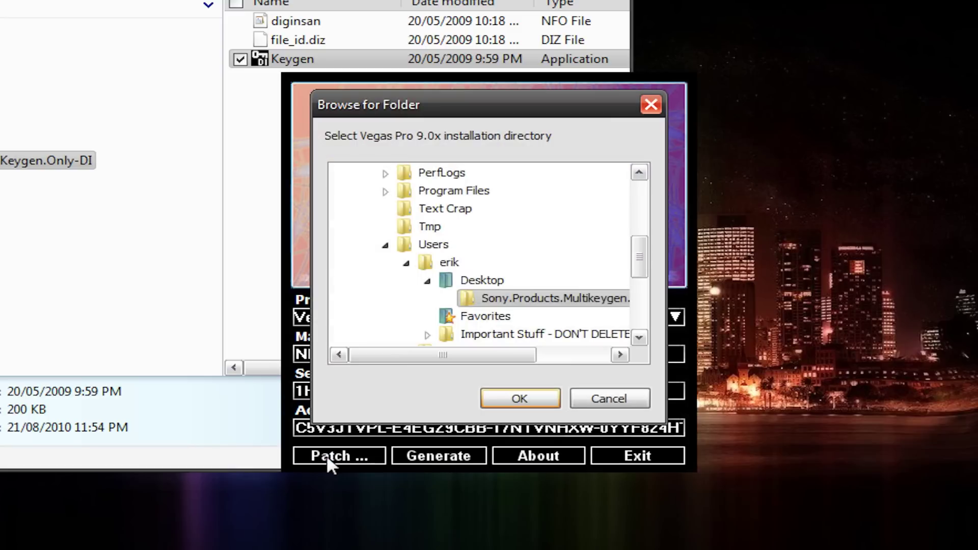
scroll(639, 264, "up", 1)
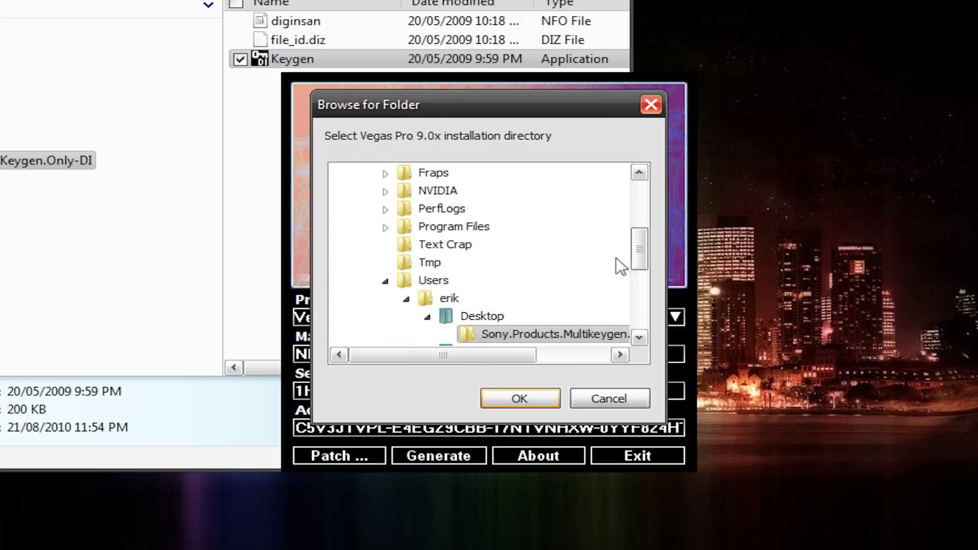
left_click(438, 227)
left_click(386, 227)
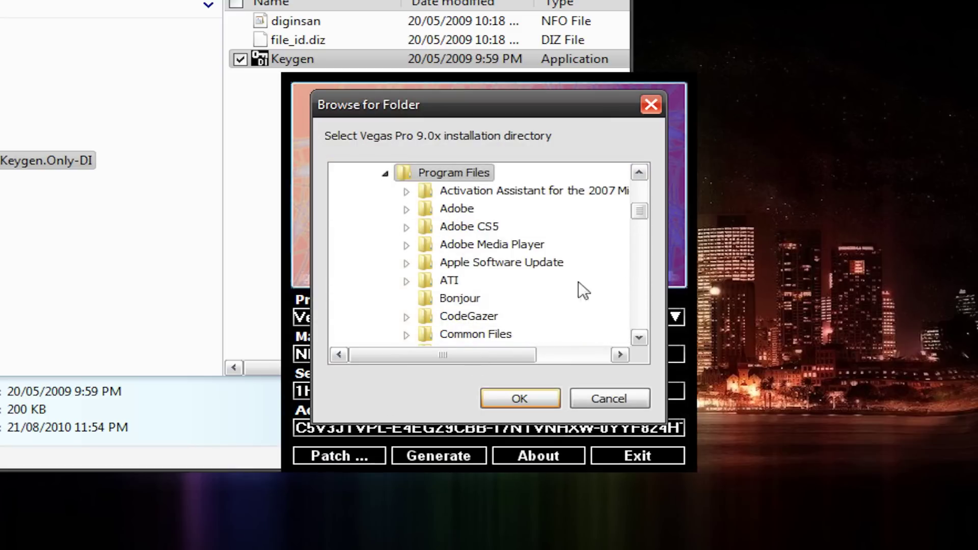
left_click_drag(633, 214, 632, 265)
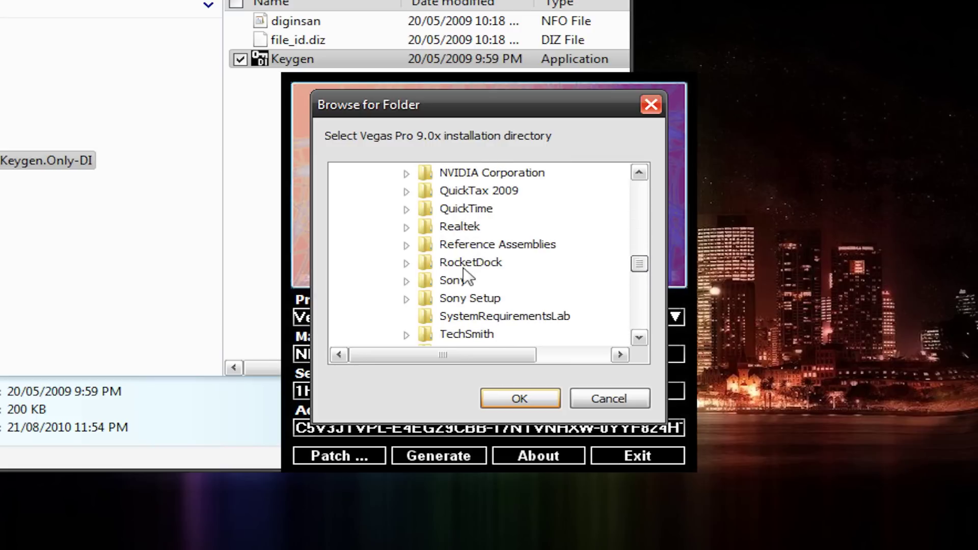
left_click(406, 281)
left_click(447, 333)
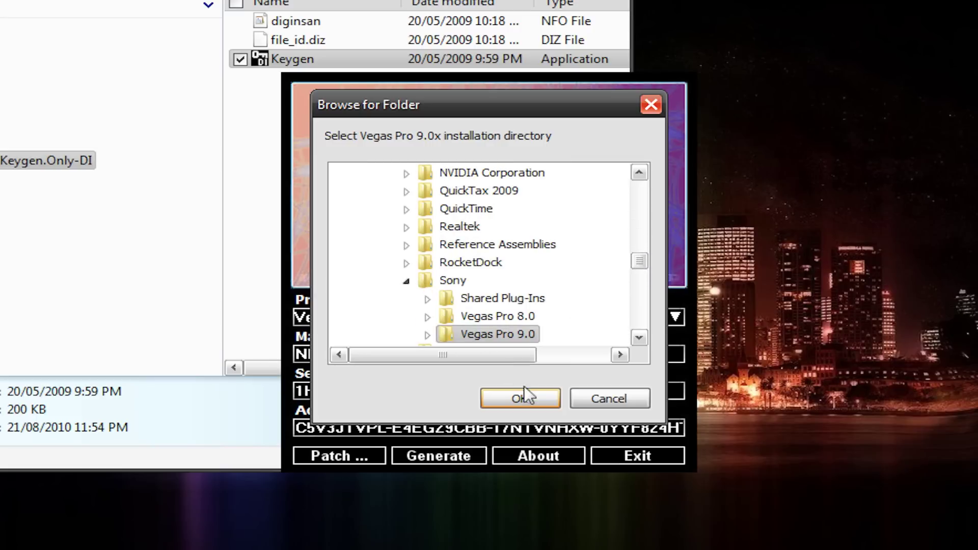
left_click(520, 398)
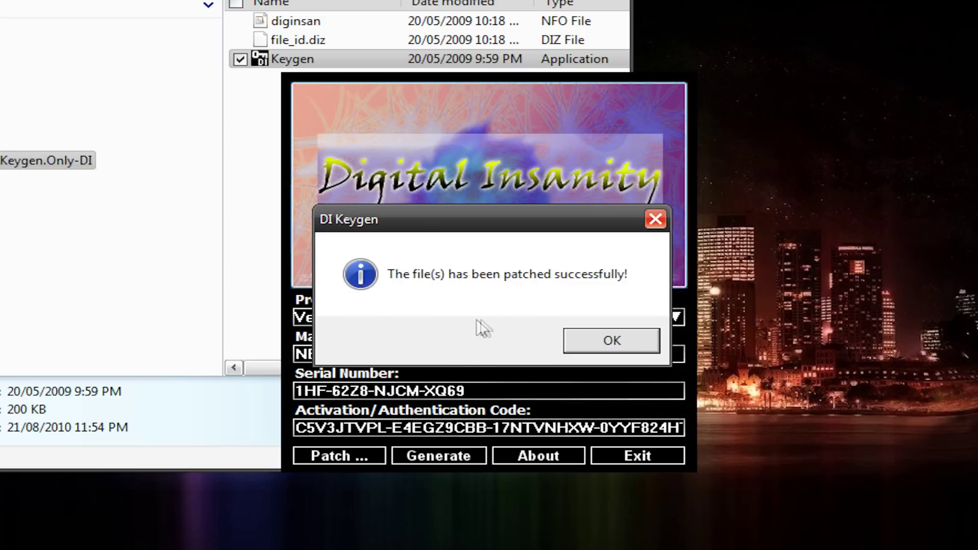
left_click(613, 340)
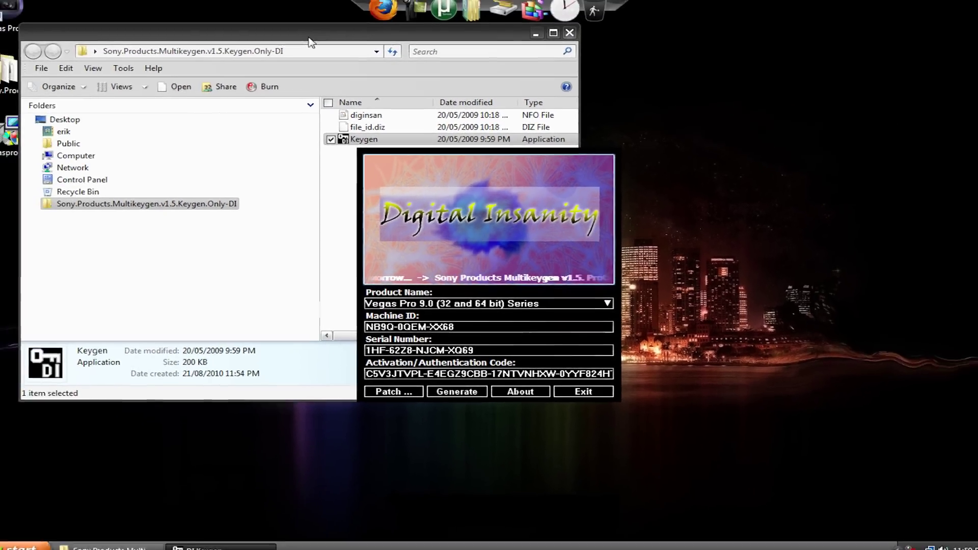
- Close the folder window, launch Vegas Pro 9.0, and move its registration window beside the keygen
left_click(566, 42)
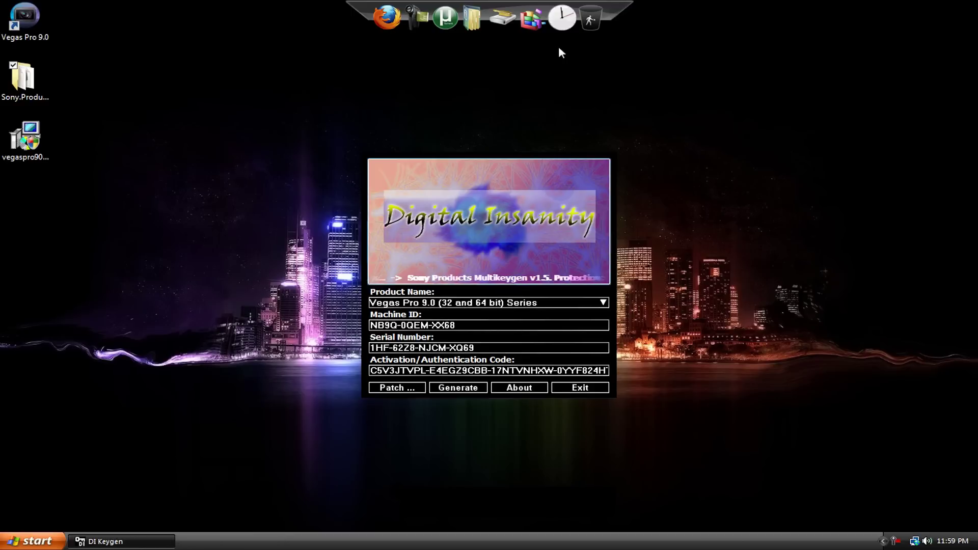
double_click(30, 15)
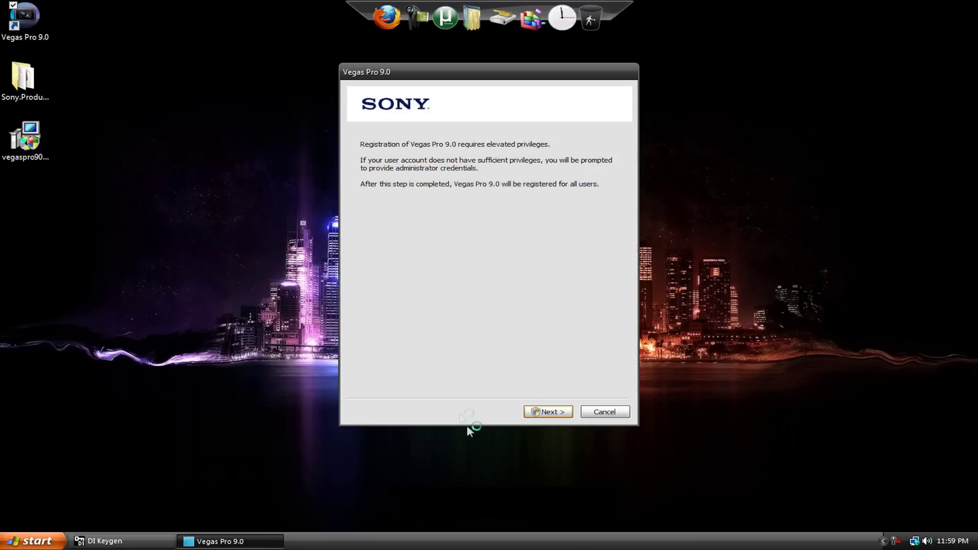
left_click(544, 412)
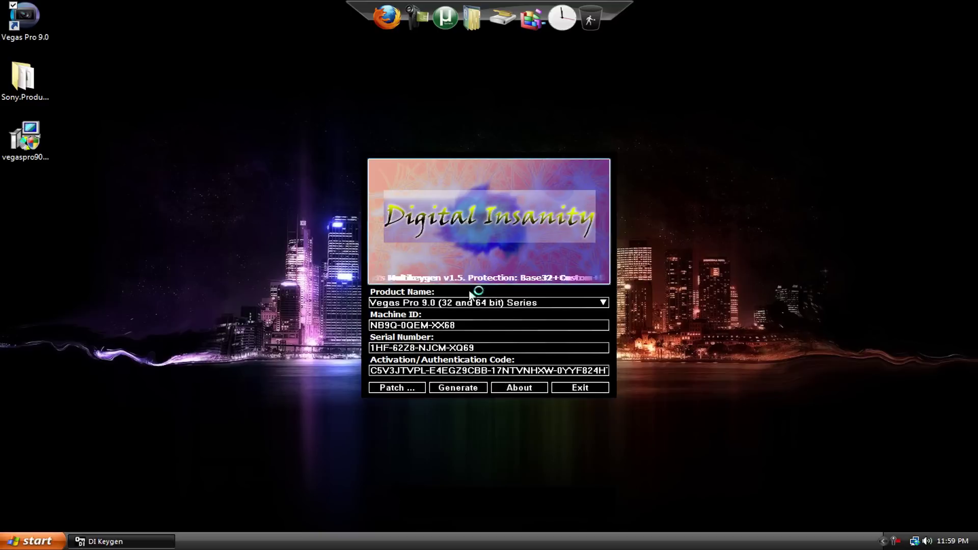
left_click_drag(472, 74, 181, 89)
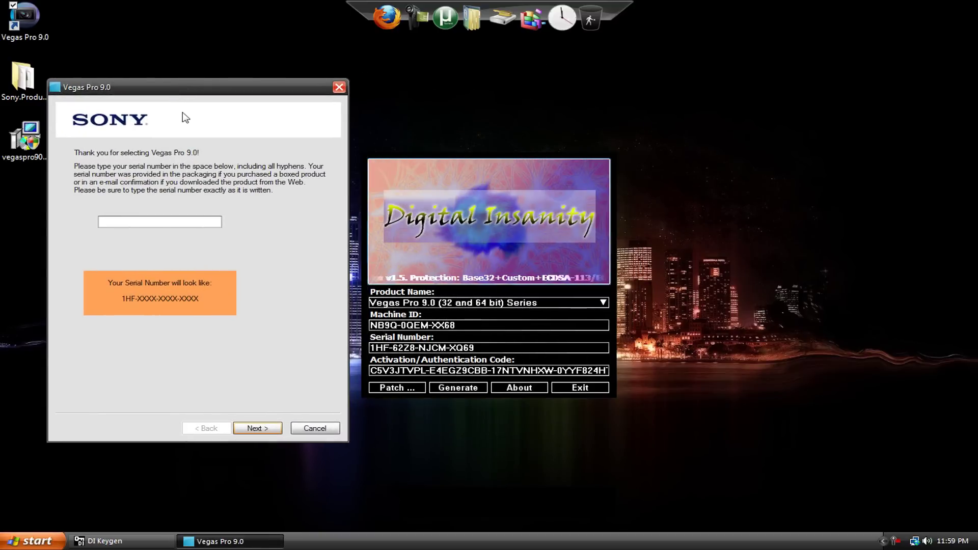
- Copy the keygen's generated serial number into Vegas's serial number box
left_click(160, 221)
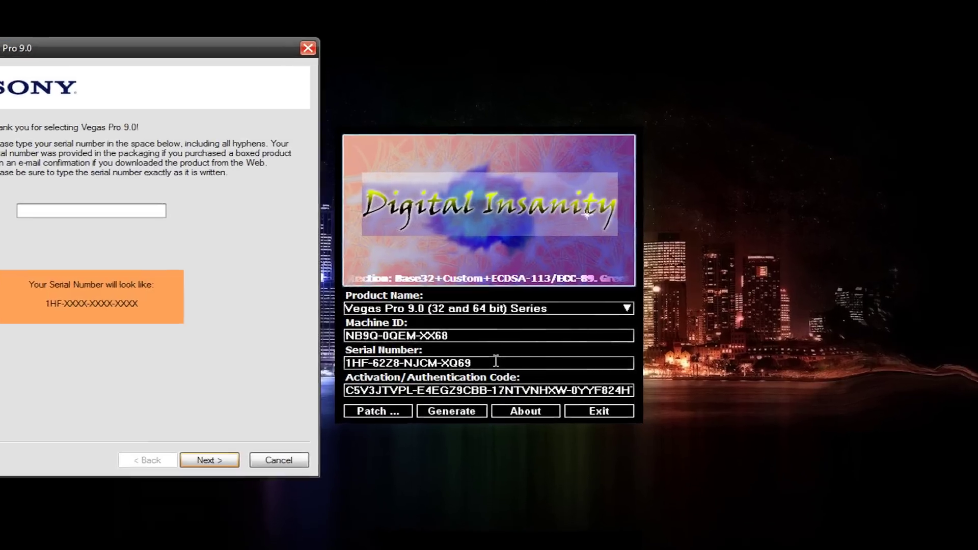
double_click(415, 348)
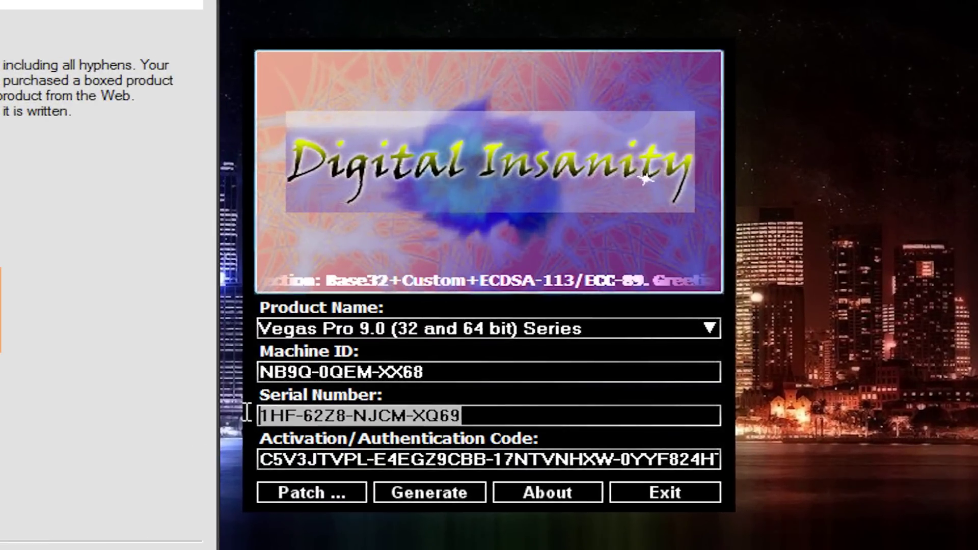
right_click(416, 348)
left_click(530, 496)
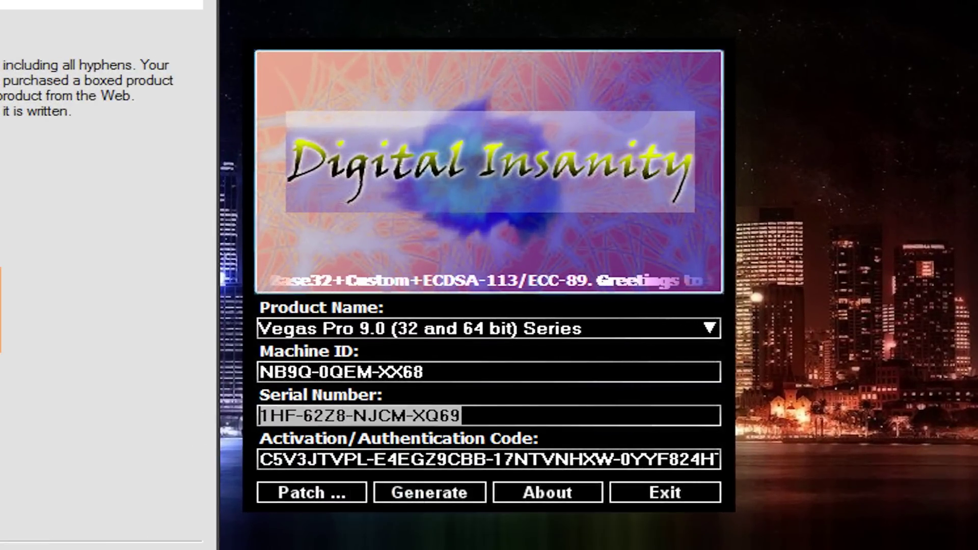
key("ctrl+v")
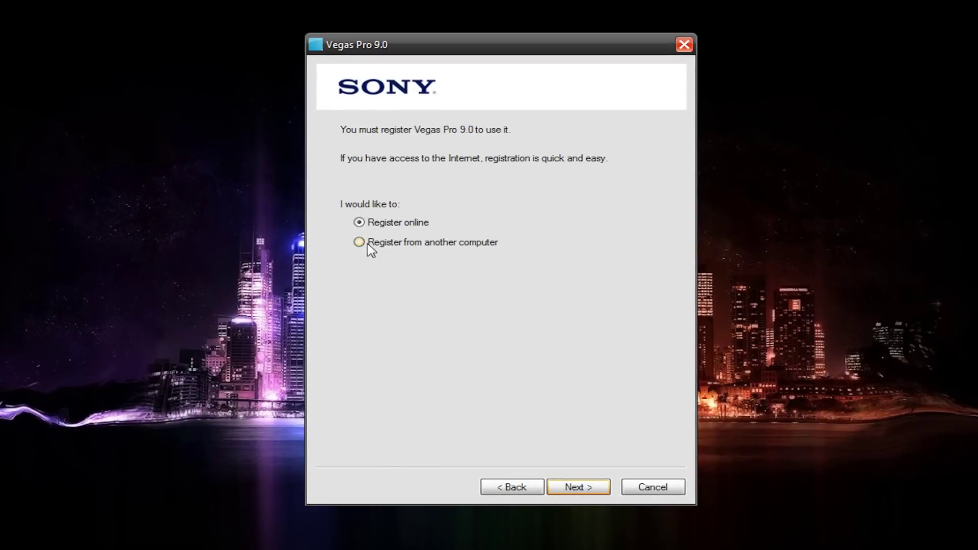
- Choose 'Register from another computer' and advance through the instructions to the registration details form
left_click(402, 224)
left_click(401, 244)
left_click(362, 224)
left_click(362, 243)
left_click(578, 488)
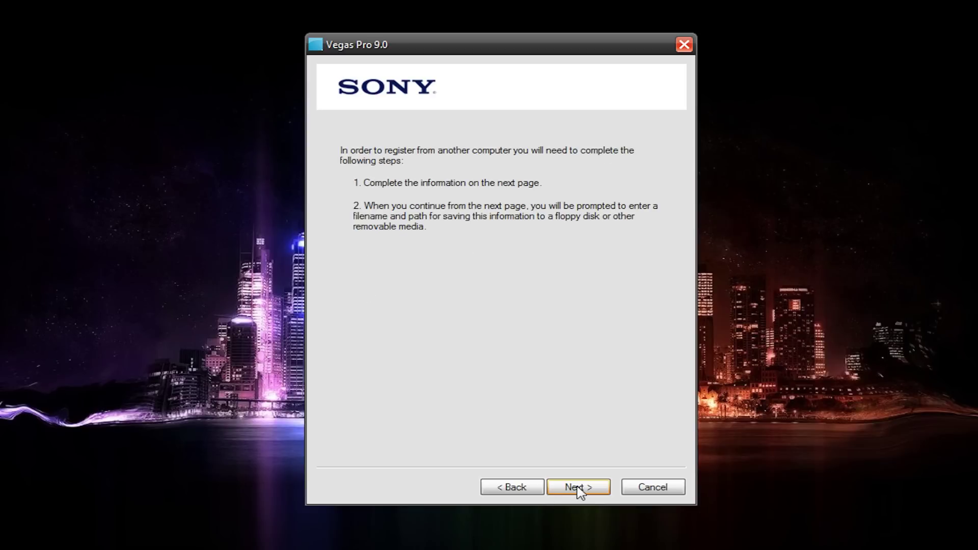
left_click(578, 487)
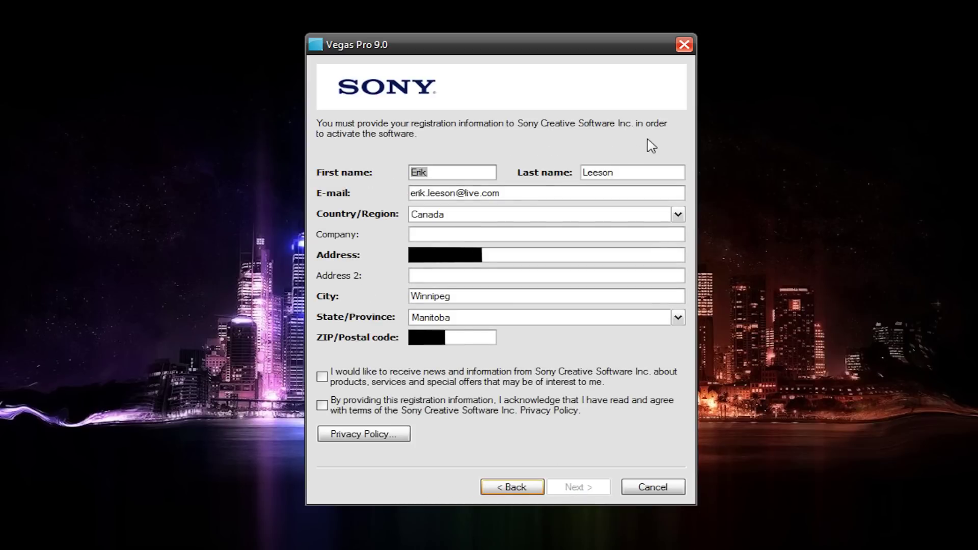
- Review the pre-filled e-mail entry and tick the privacy policy acknowledgement box
double_click(524, 192)
left_click(530, 192)
left_click(321, 406)
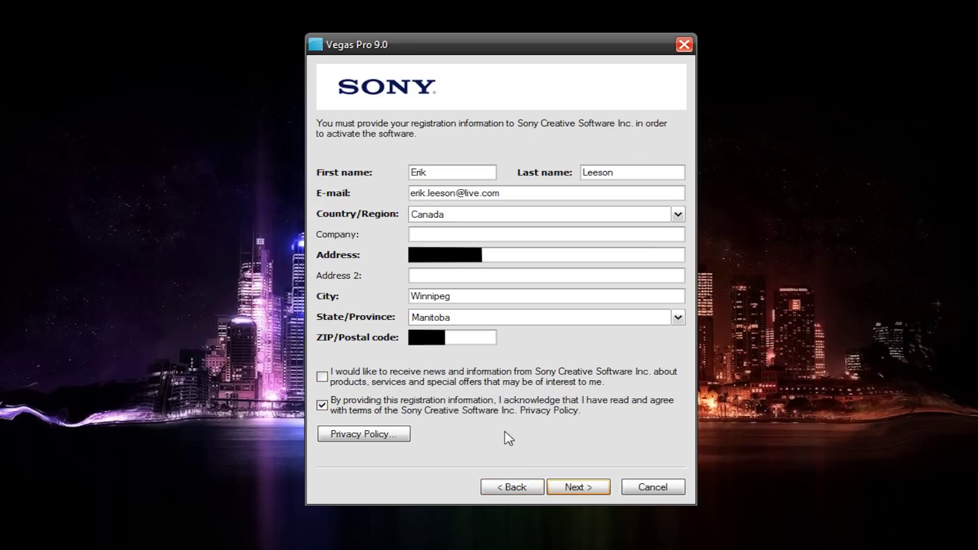
- Save the registration file Register Vegas Pro.htm to the Desktop, then continue to the authentication code step
left_click(576, 487)
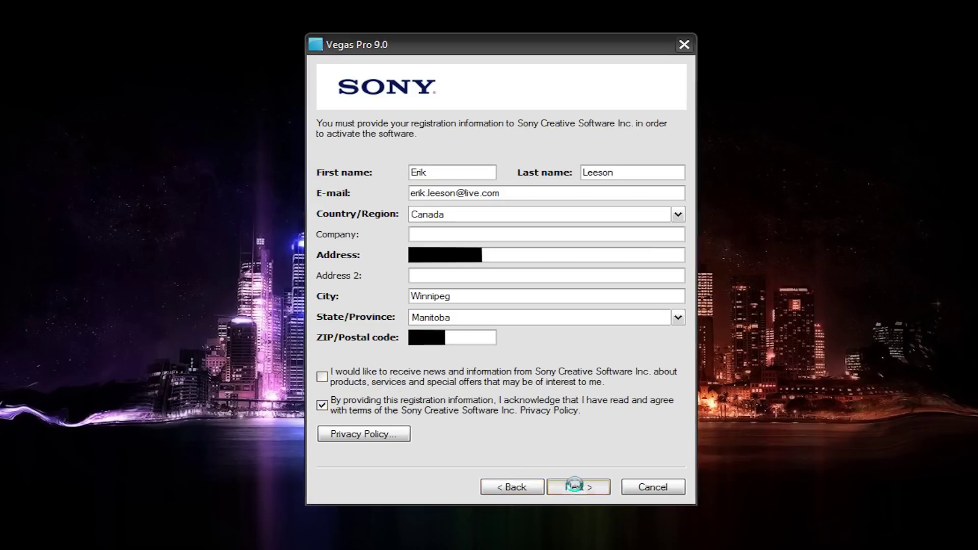
left_click(388, 177)
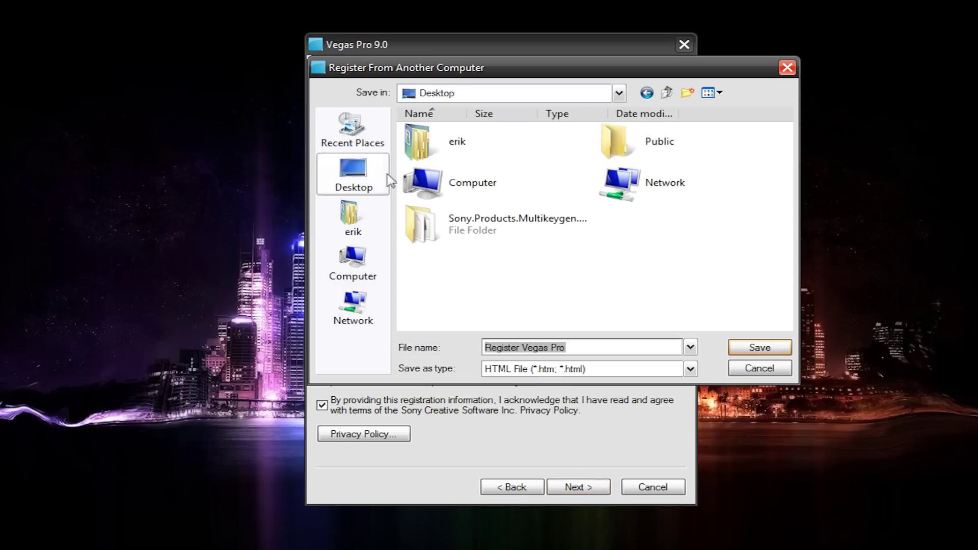
left_click(764, 346)
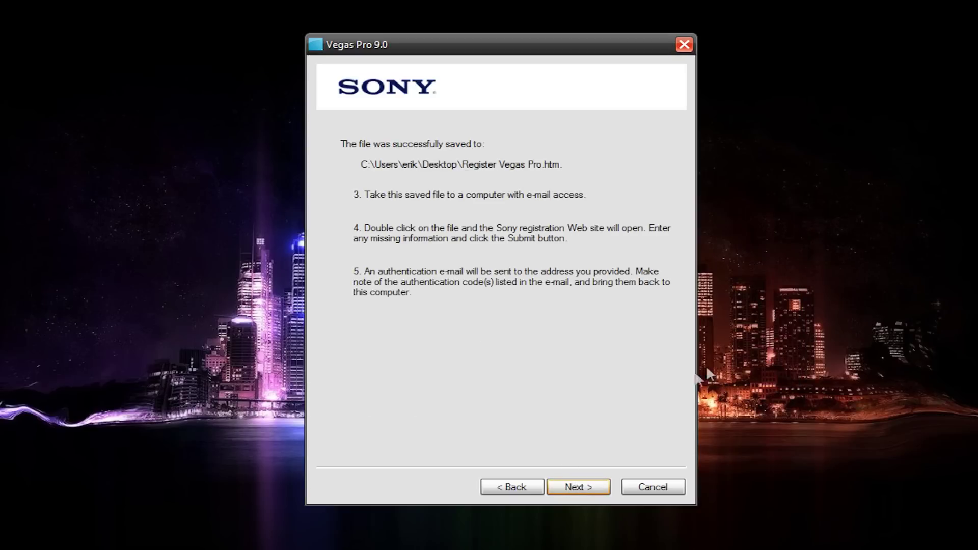
left_click(586, 491)
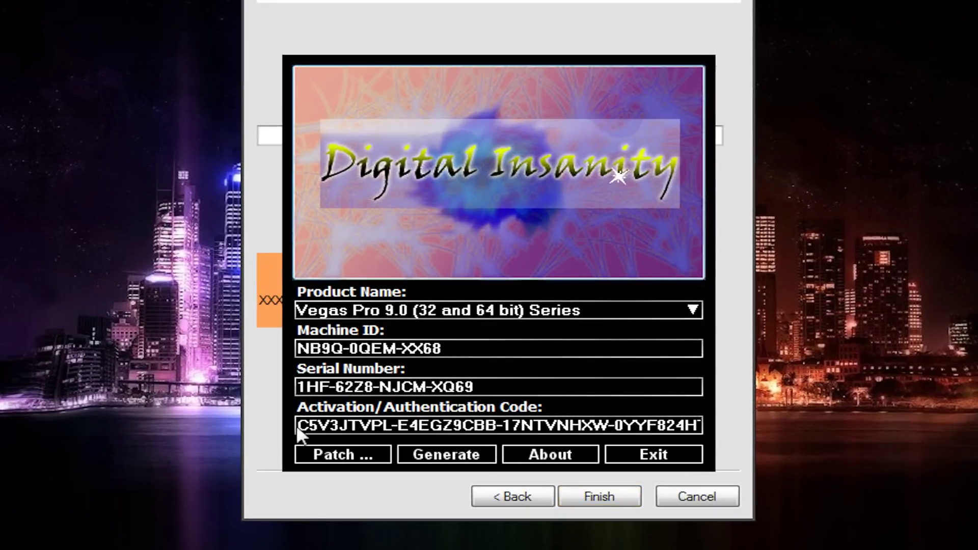
- Copy the generated activation code from DI Keygen
left_click_drag(297, 425, 843, 428)
right_click(508, 426)
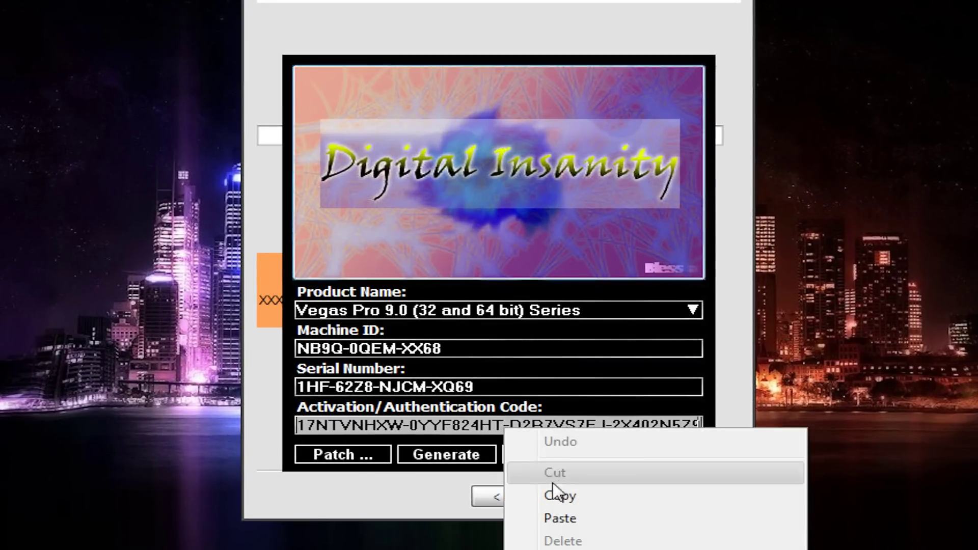
left_click(558, 494)
- Paste the activation code into Vegas's Authentication Code box, finish registration, and close the keygen
left_click(507, 27)
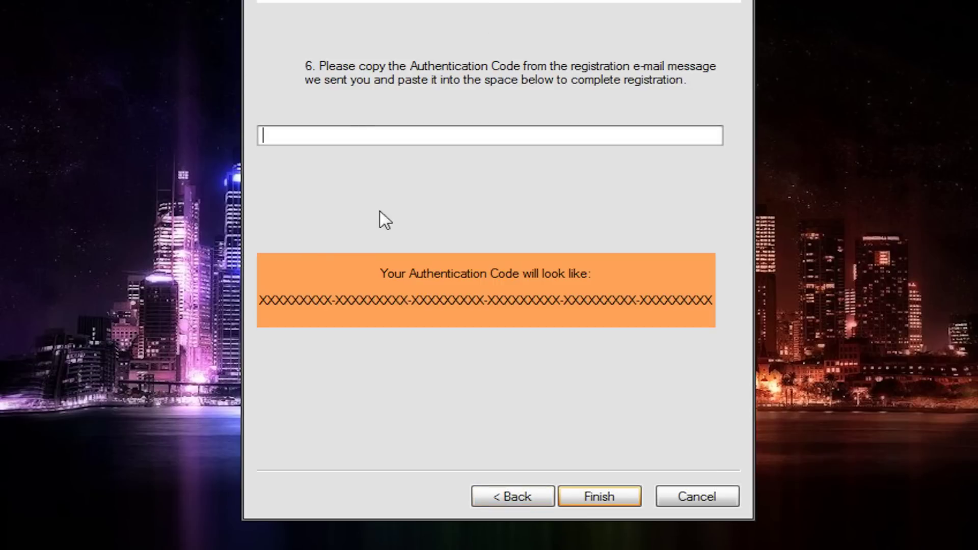
left_click(332, 133)
key("ctrl+v")
left_click(580, 494)
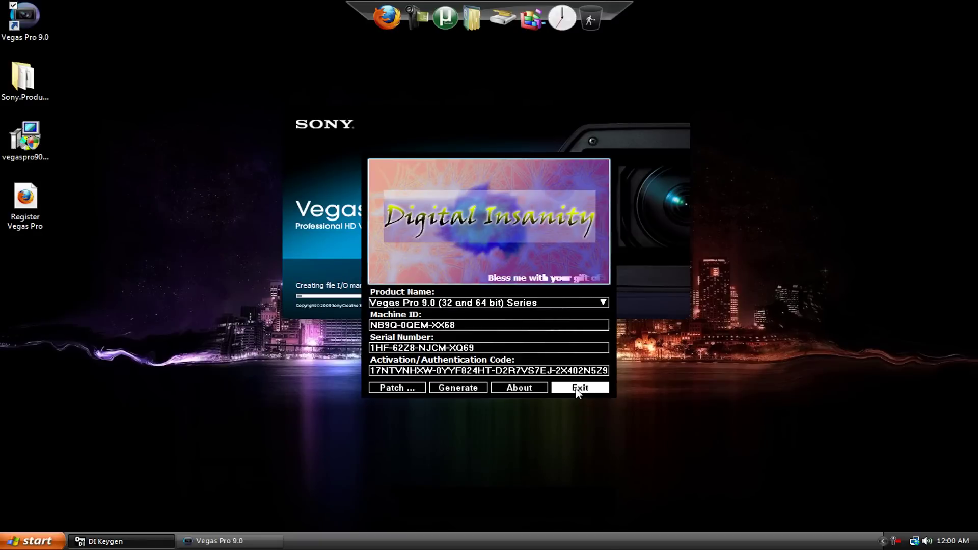
left_click(578, 388)
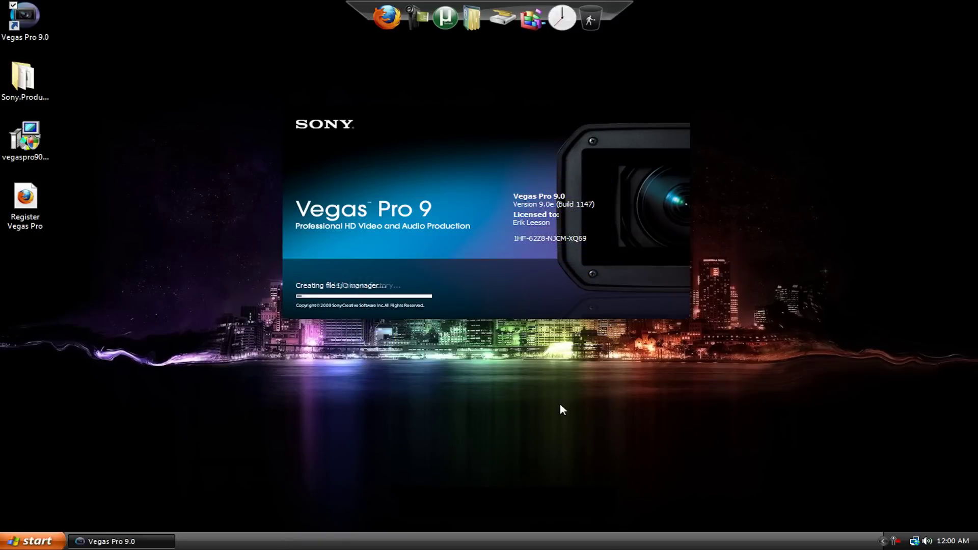